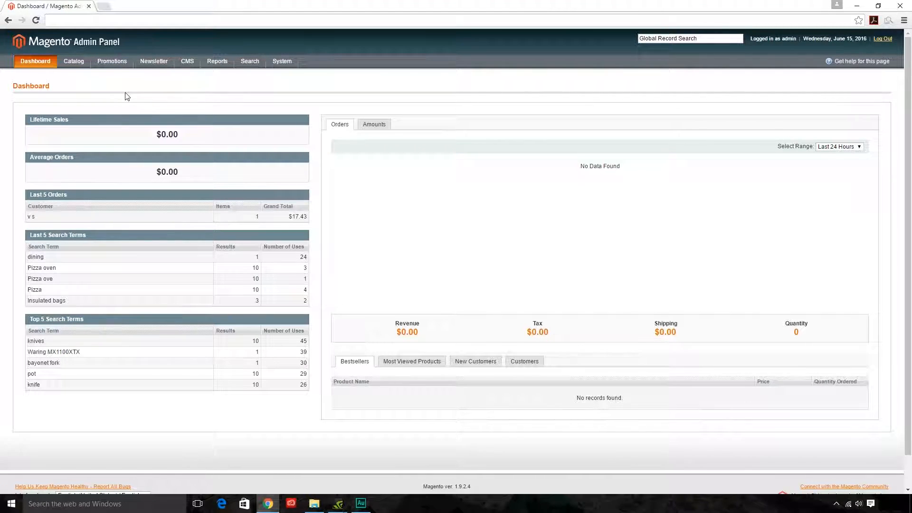
Reveal the Catalog menu's dropdown from the Dashboard
{"action": "mouse_move", "coordinate": [78, 66]}
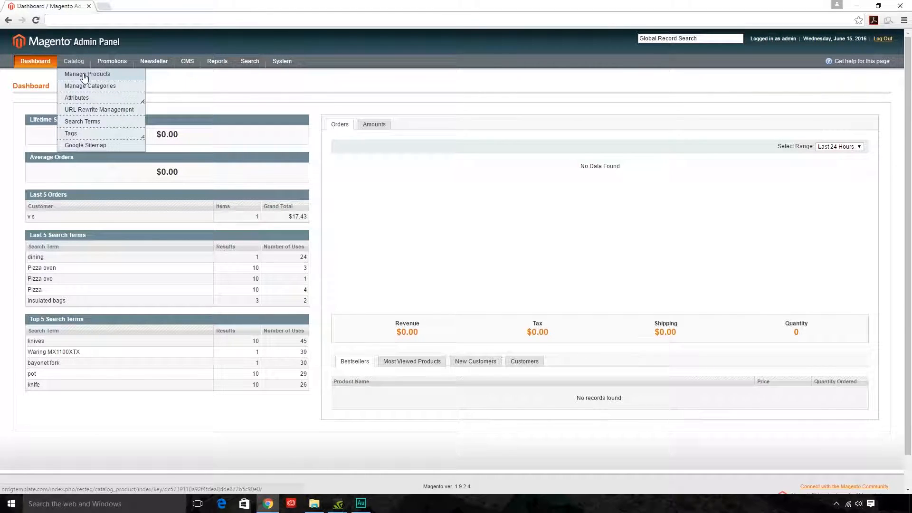
From Catalog > Manage Products, add a new Simple Product with the Default attribute set
{"action": "left_click", "coordinate": [84, 76]}
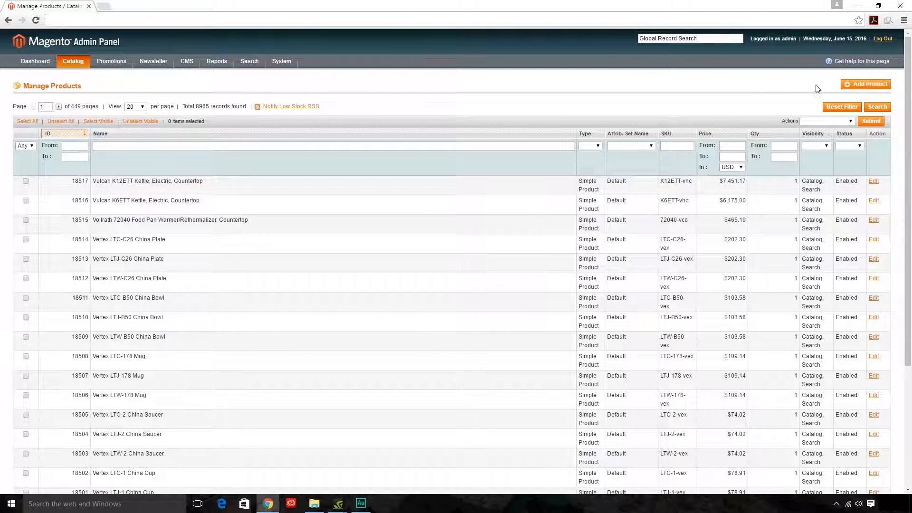
{"action": "left_click", "coordinate": [861, 86]}
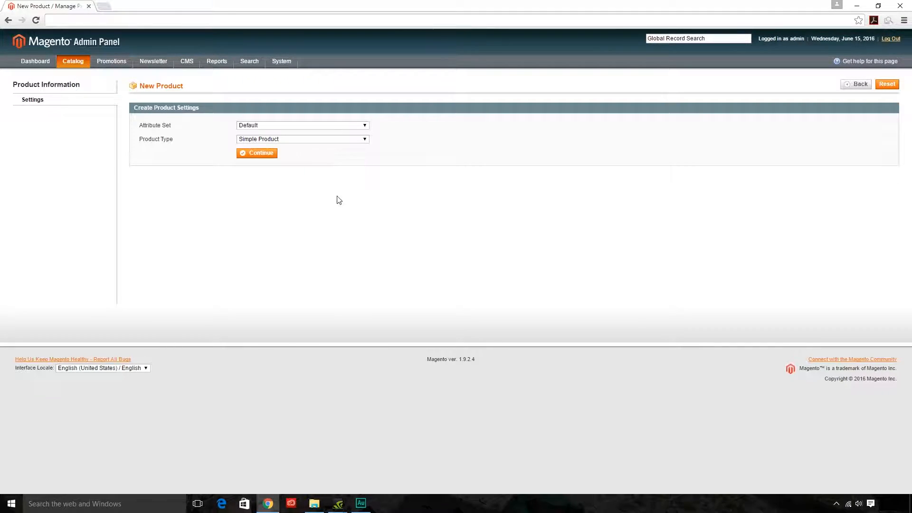
{"action": "left_click", "coordinate": [260, 158]}
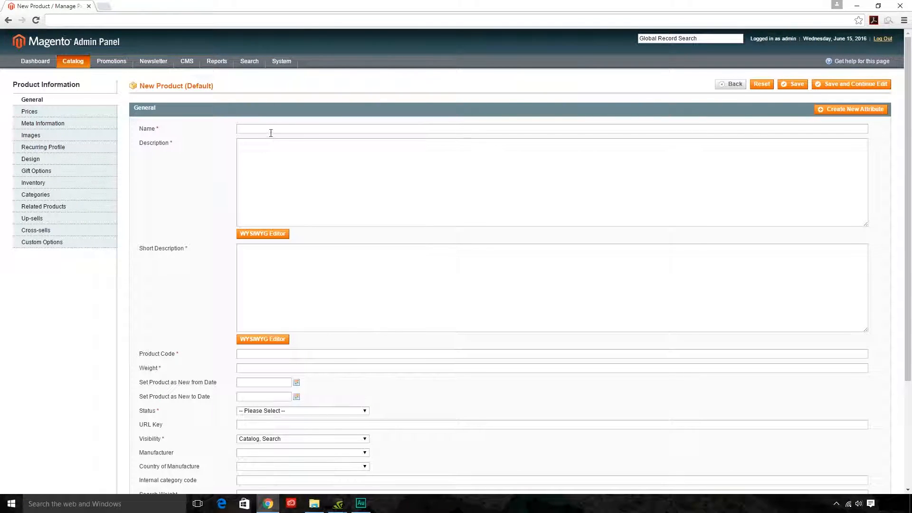
{"action": "left_click", "coordinate": [273, 130]}
Enter name 'Example Product $00.00' and description 'Detailed description', closing the WYSIWYG editor afterwards
{"action": "type", "text": "mple Product"}
{"action": "type", "text": "00"}
{"action": "type", "text": "Det"}
{"action": "type", "text": "ailed desc"}
{"action": "type", "text": "ription"}
{"action": "left_click", "coordinate": [260, 233]}
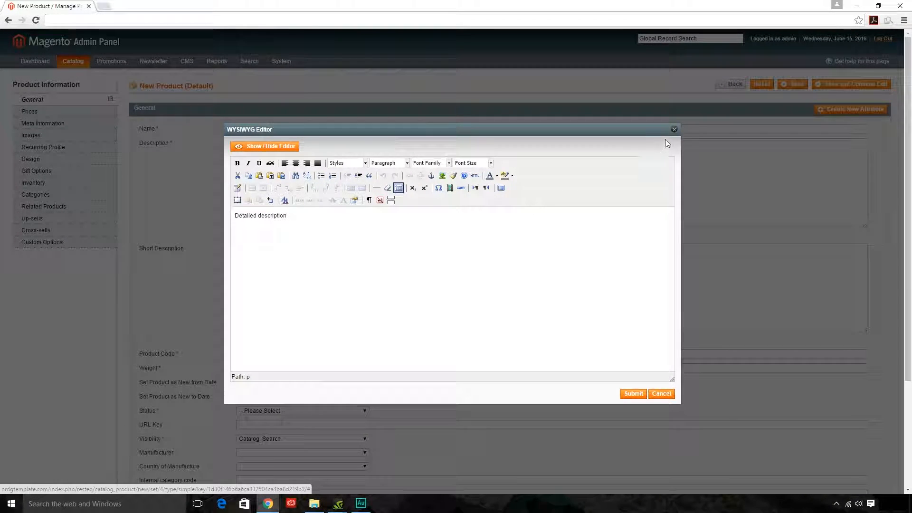
{"action": "left_click", "coordinate": [674, 131]}
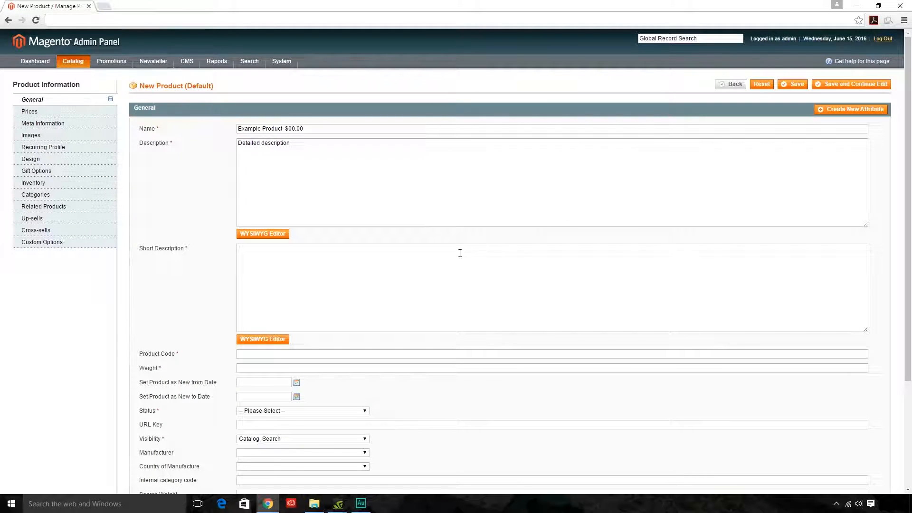
Fill in short description 'Short description', product code 000000 and weight 25
{"action": "left_click", "coordinate": [279, 263]}
{"action": "type", "text": "Short description"}
{"action": "scroll", "coordinate": [296, 278], "scroll_direction": "down", "scroll_amount": 1}
{"action": "scroll", "coordinate": [296, 277], "scroll_direction": "down", "scroll_amount": 1}
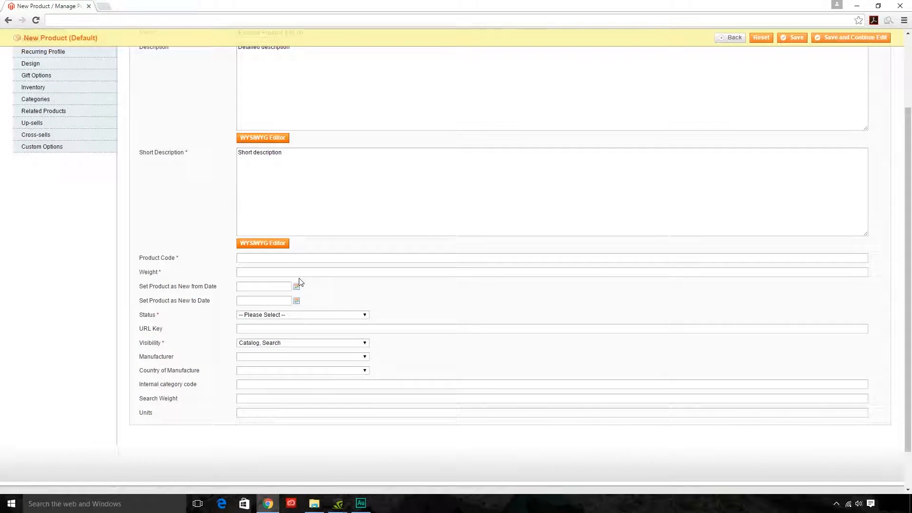
{"action": "scroll", "coordinate": [296, 279], "scroll_direction": "down", "scroll_amount": 1}
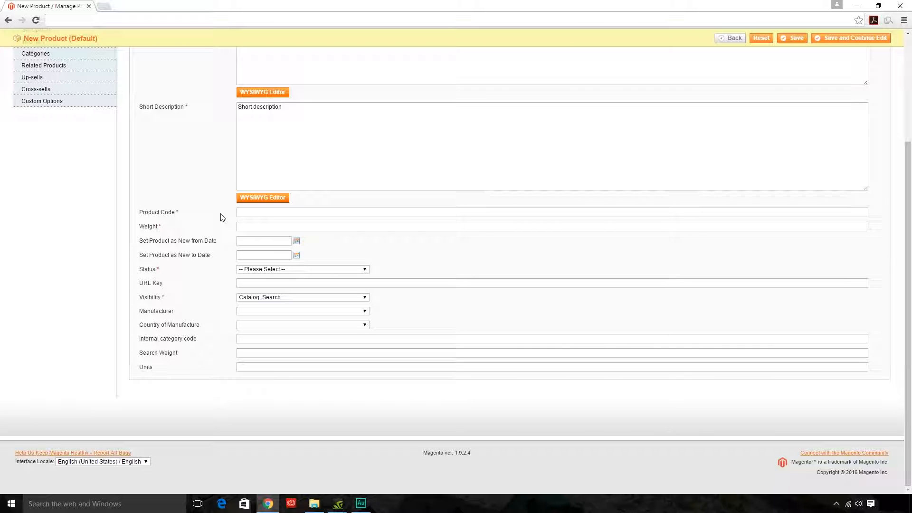
{"action": "type", "text": "000000"}
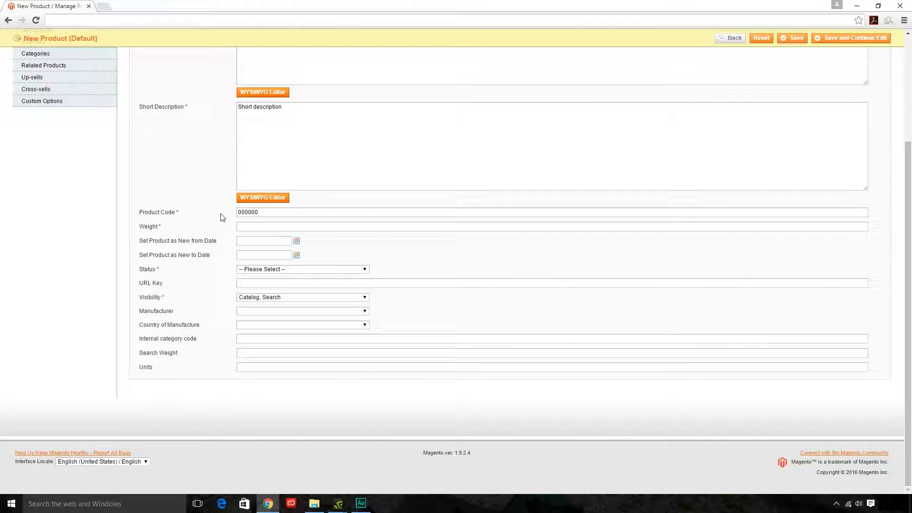
{"action": "left_click", "coordinate": [249, 226]}
{"action": "type", "text": "5"}
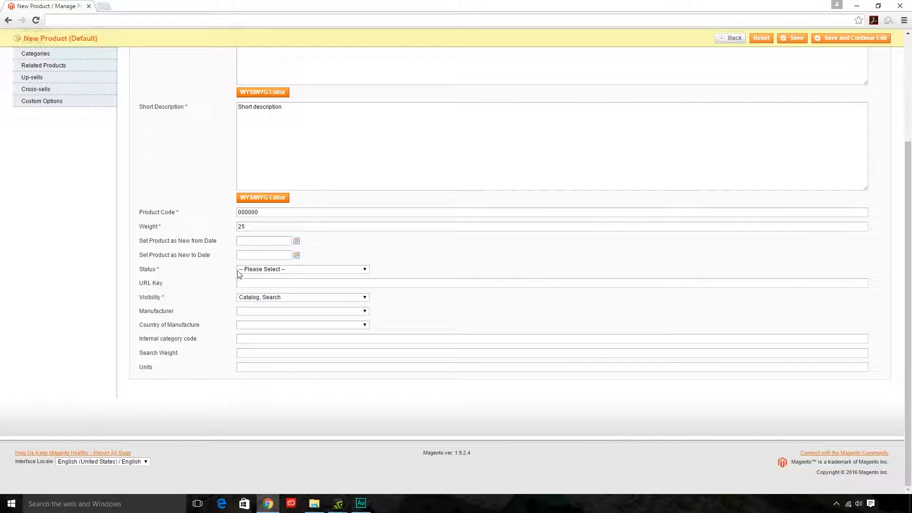
Set the product status to Enabled and the manufacturer to Berkel
{"action": "left_click", "coordinate": [360, 269]}
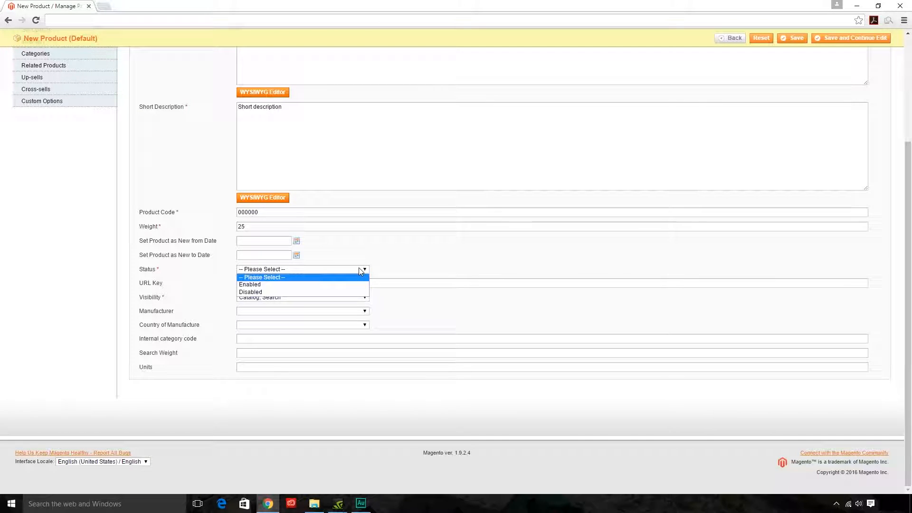
{"action": "left_click", "coordinate": [256, 286]}
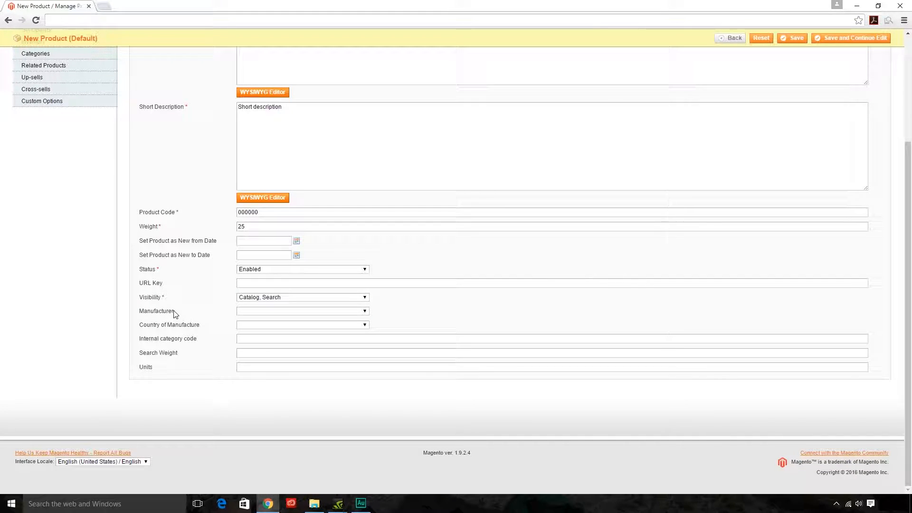
{"action": "left_click", "coordinate": [259, 312]}
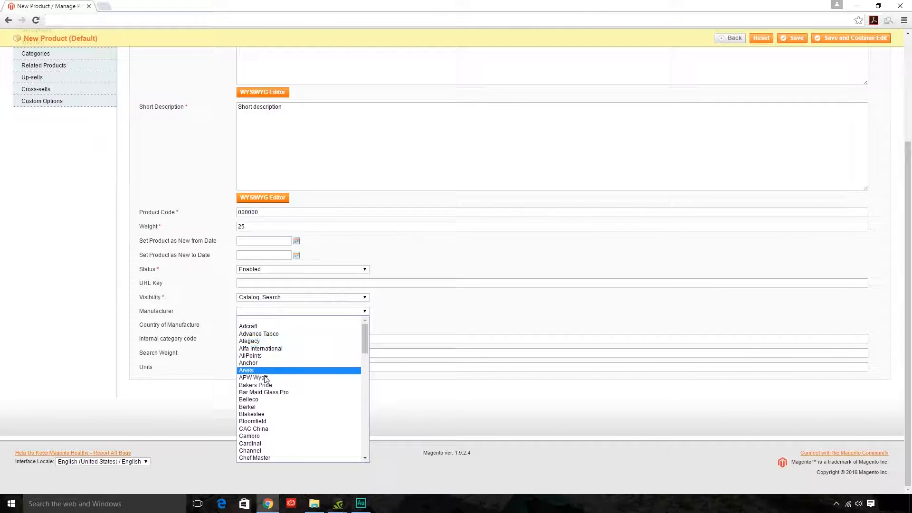
{"action": "left_click", "coordinate": [262, 407]}
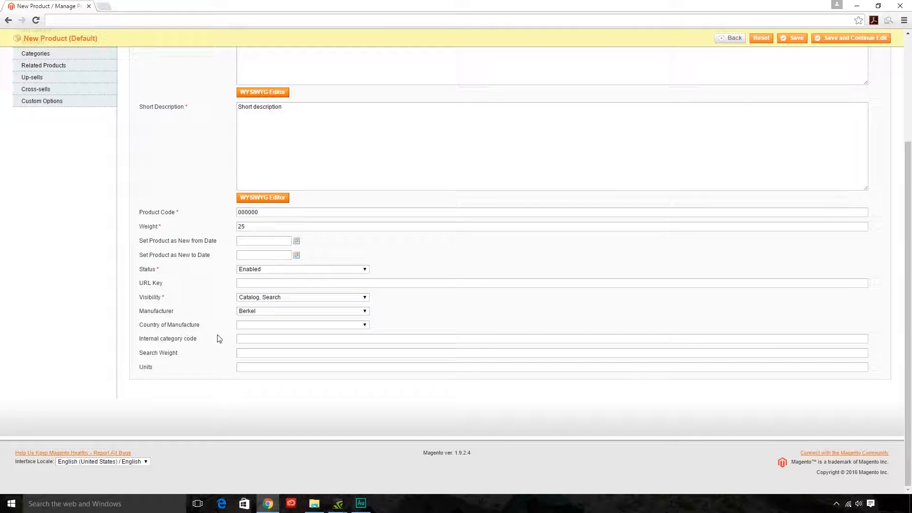
Leave Country of Manufacture unset and return to the top of the form
{"action": "left_click", "coordinate": [246, 326]}
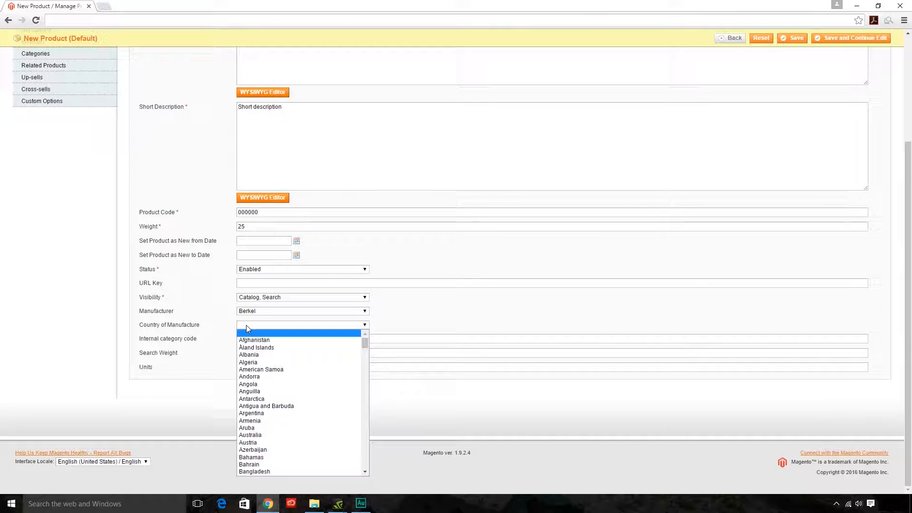
{"action": "left_click", "coordinate": [246, 325]}
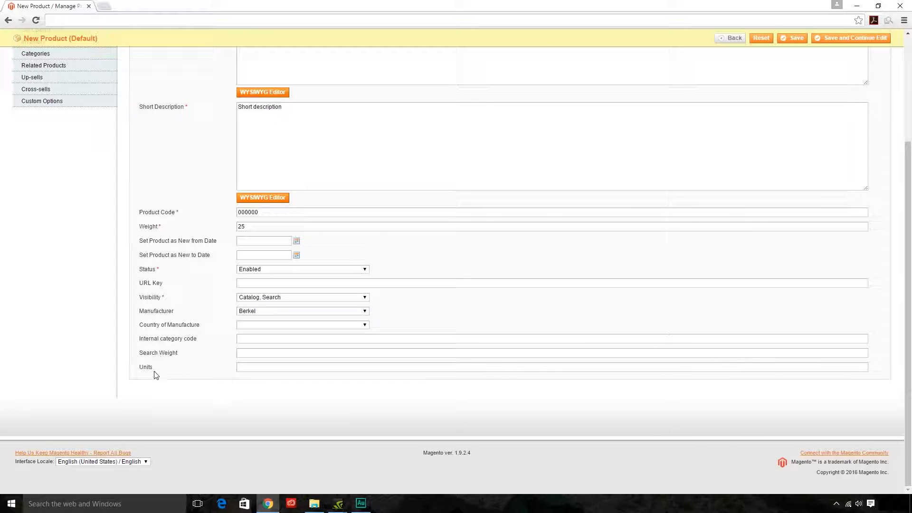
{"action": "scroll", "coordinate": [461, 297], "scroll_direction": "up", "scroll_amount": 3}
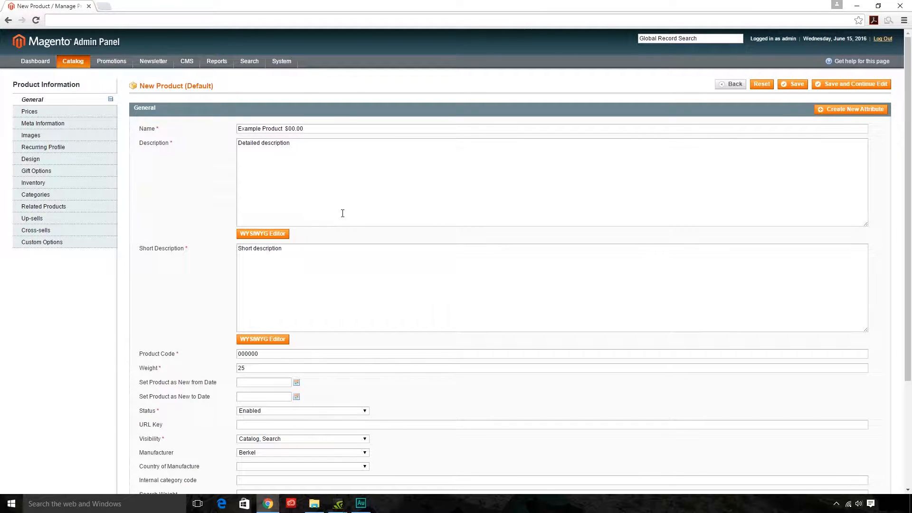
{"action": "scroll", "coordinate": [295, 204], "scroll_direction": "down", "scroll_amount": 2}
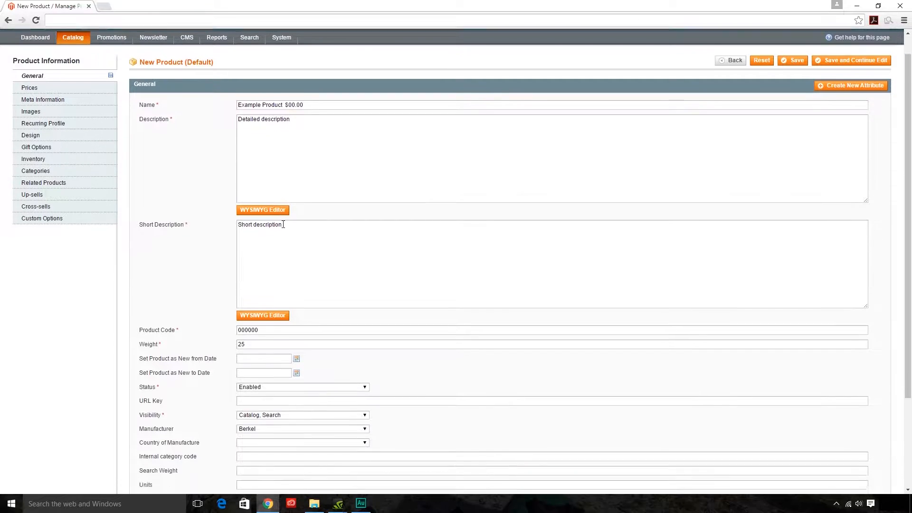
{"action": "scroll", "coordinate": [302, 217], "scroll_direction": "down", "scroll_amount": 1}
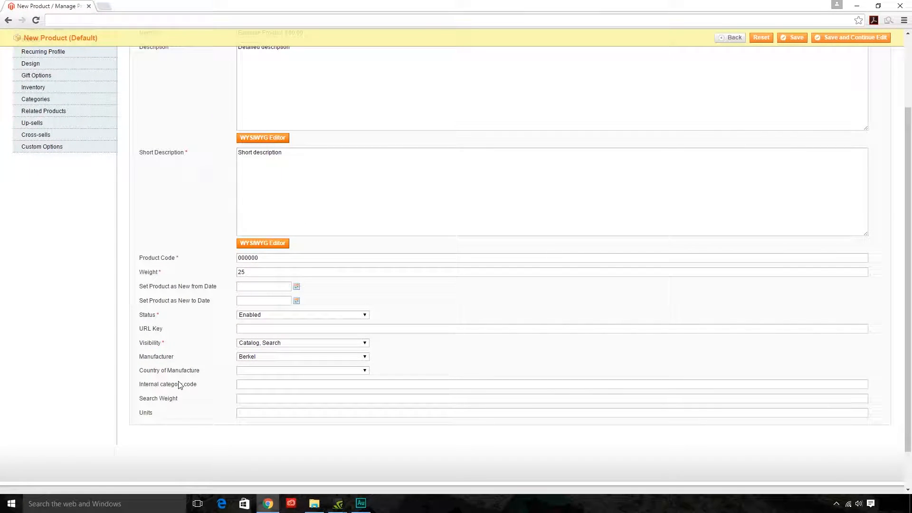
{"action": "scroll", "coordinate": [209, 260], "scroll_direction": "up", "scroll_amount": 2}
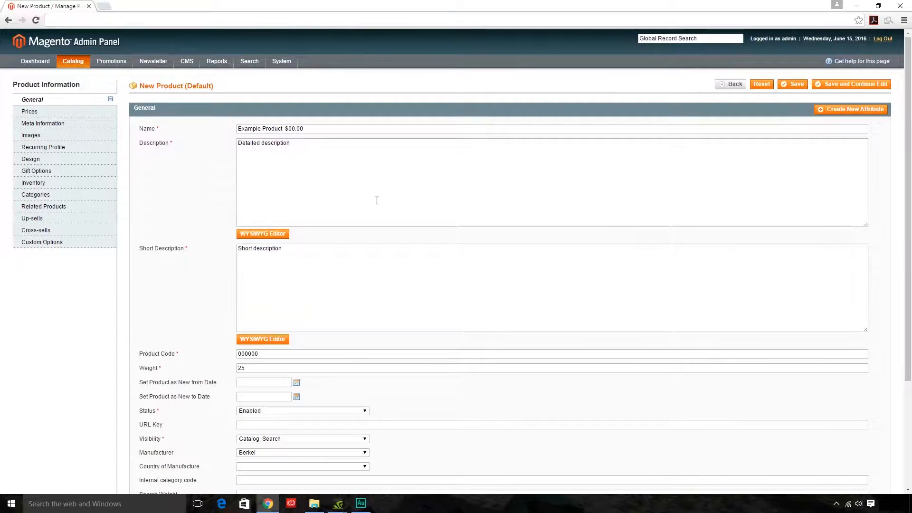
Save and continue editing, set Tax Class to None, then show the Meta Information section
{"action": "left_click", "coordinate": [864, 87]}
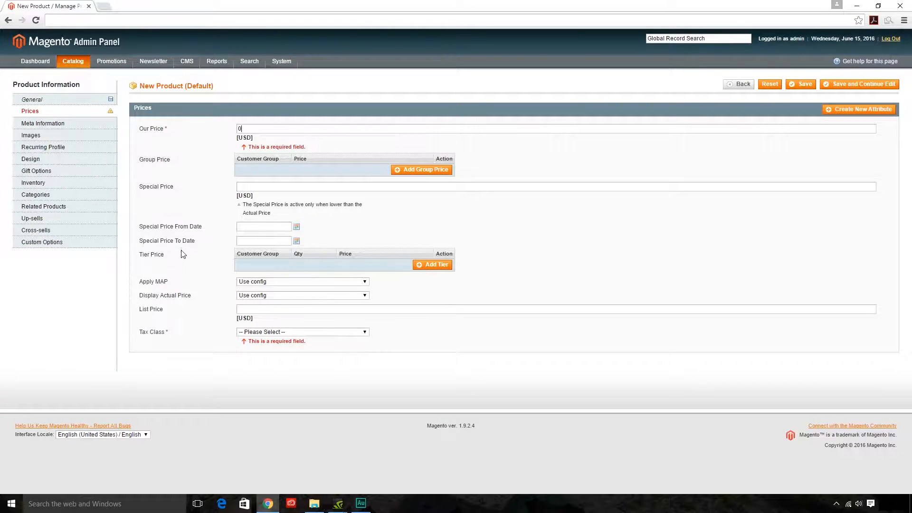
{"action": "left_click", "coordinate": [267, 332]}
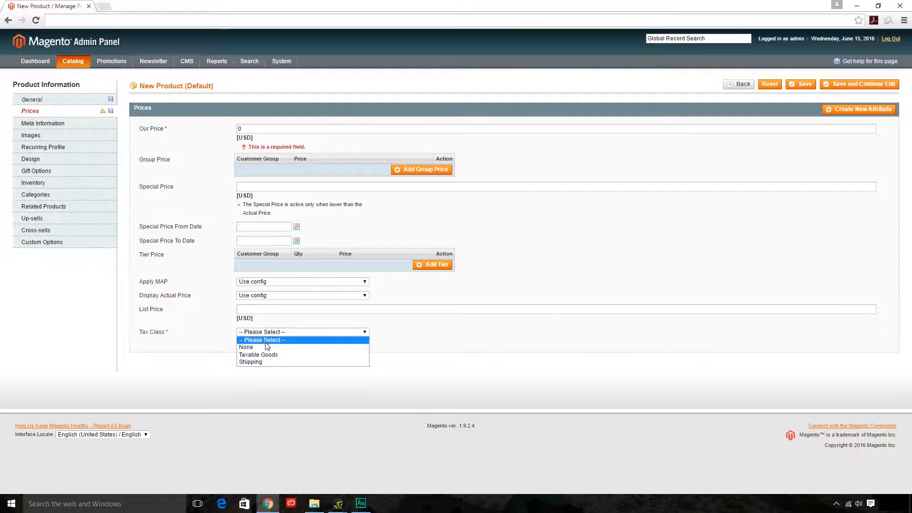
{"action": "left_click", "coordinate": [267, 347]}
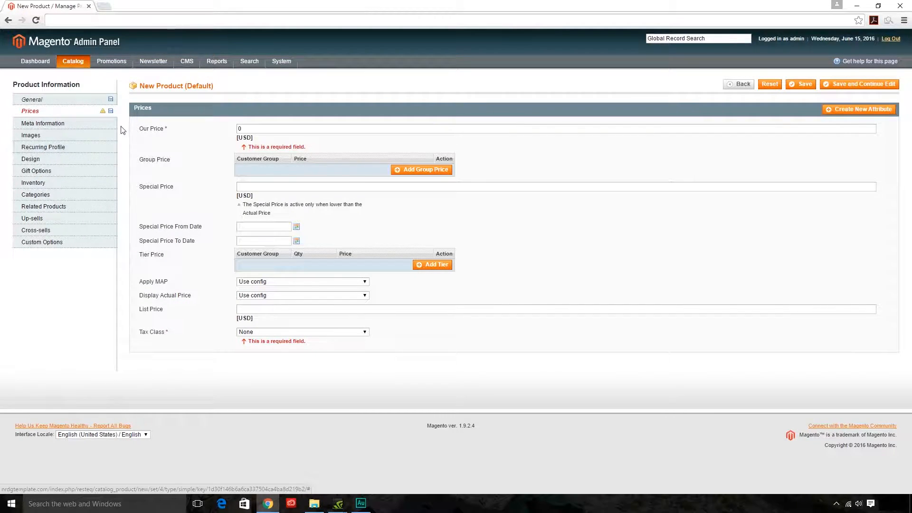
{"action": "left_click", "coordinate": [32, 126]}
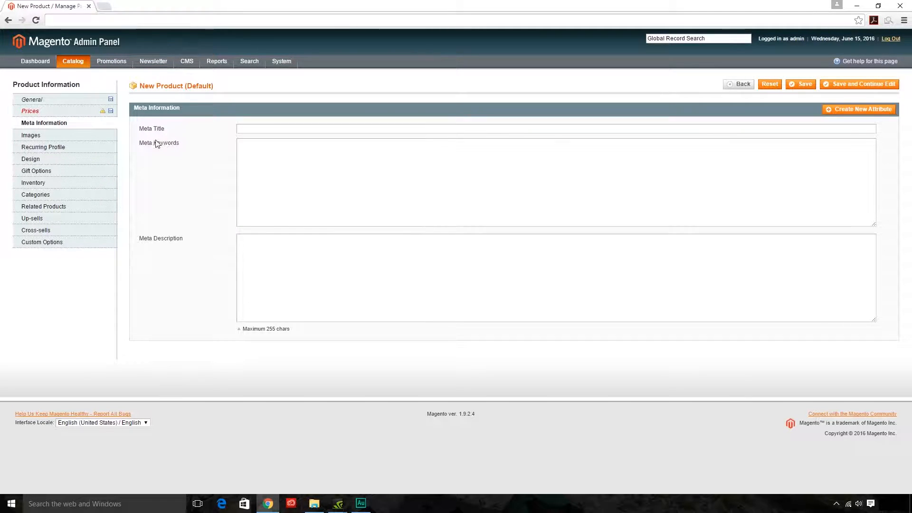
Show the product's Images section, which has no image yet
{"action": "left_click", "coordinate": [30, 137]}
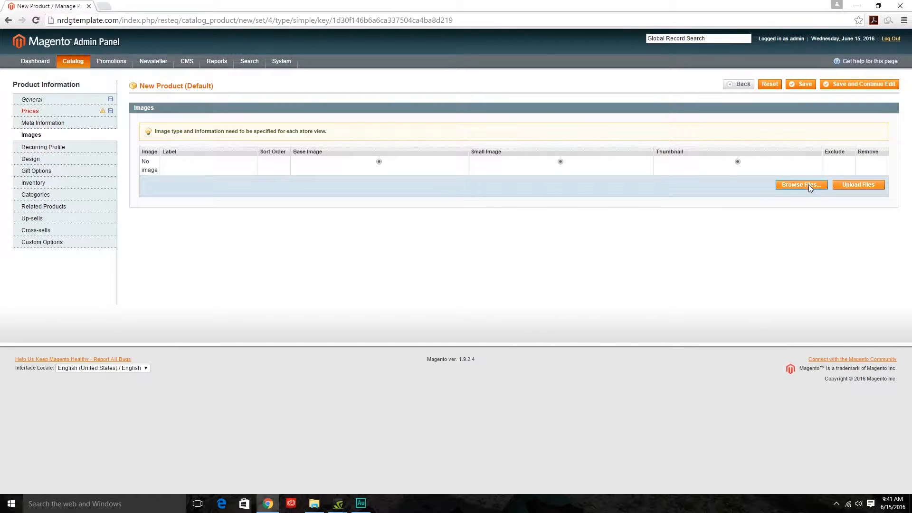
Upload your-used-product.jpg from Pictures as the product image
{"action": "left_click", "coordinate": [795, 184]}
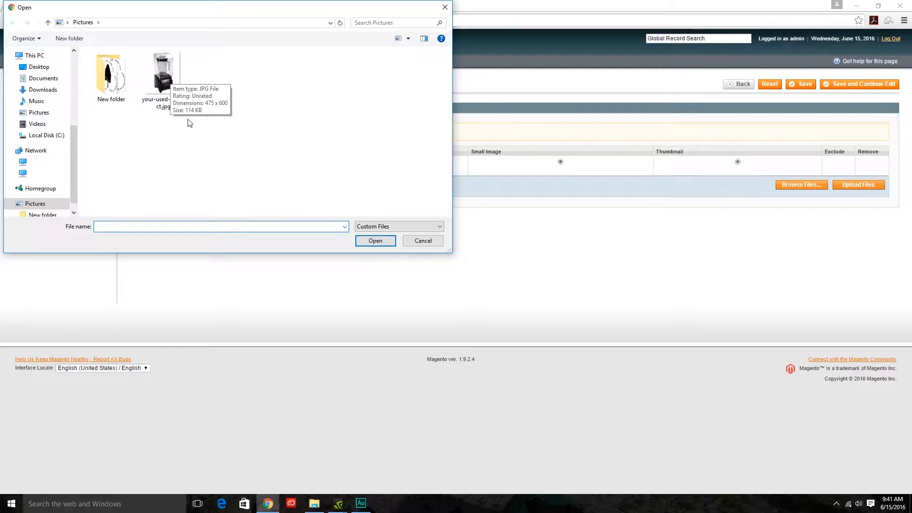
{"action": "left_click", "coordinate": [160, 79]}
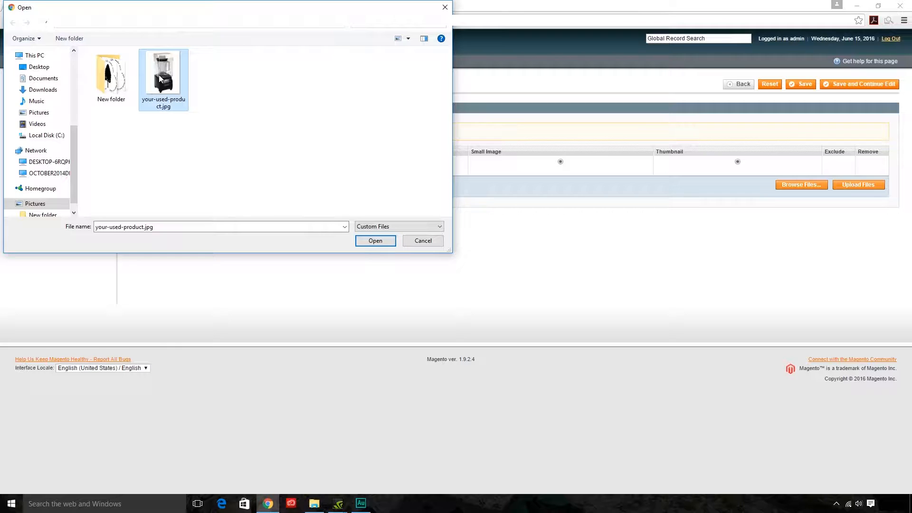
{"action": "left_click", "coordinate": [375, 240]}
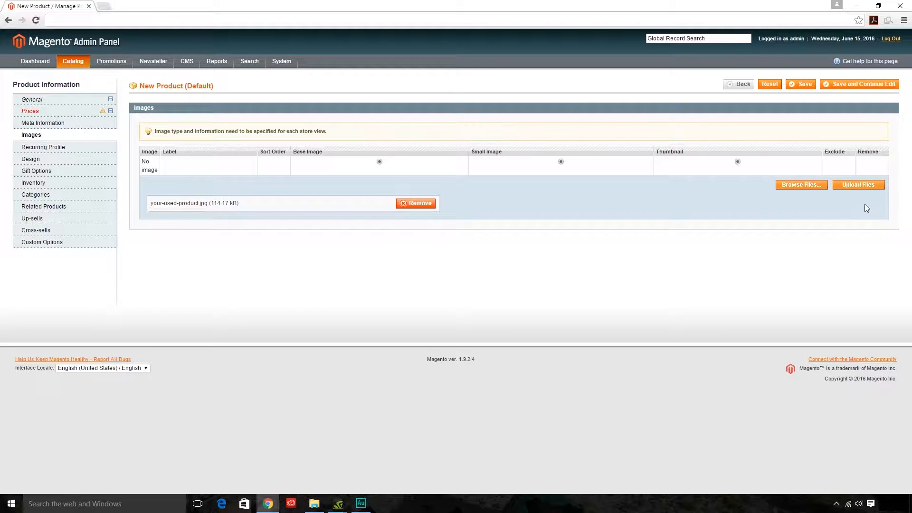
{"action": "left_click", "coordinate": [858, 185]}
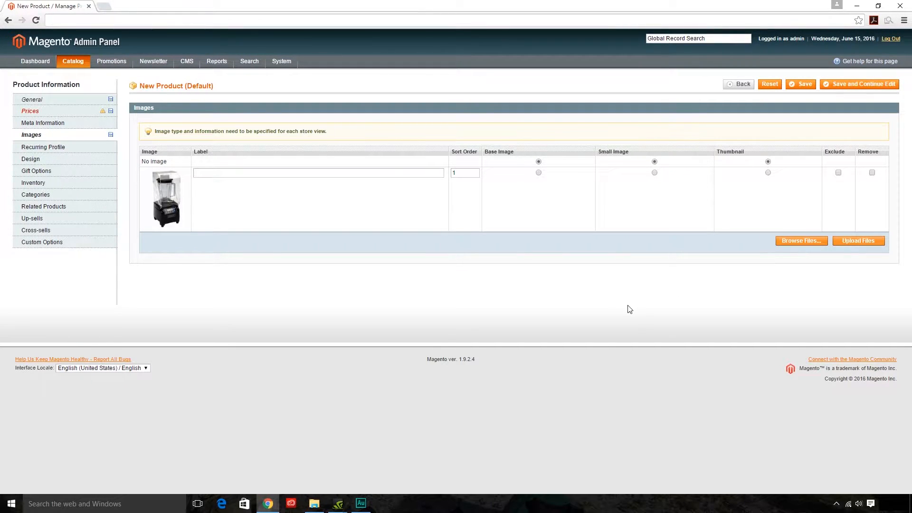
Cancel a stray file chooser and assign the blender photo as small image and thumbnail
{"action": "left_click", "coordinate": [785, 240]}
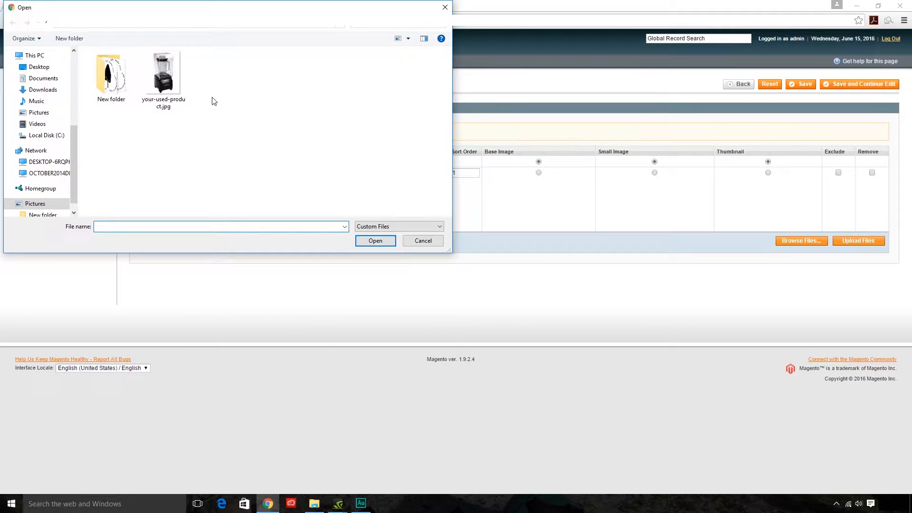
{"action": "left_click", "coordinate": [446, 8]}
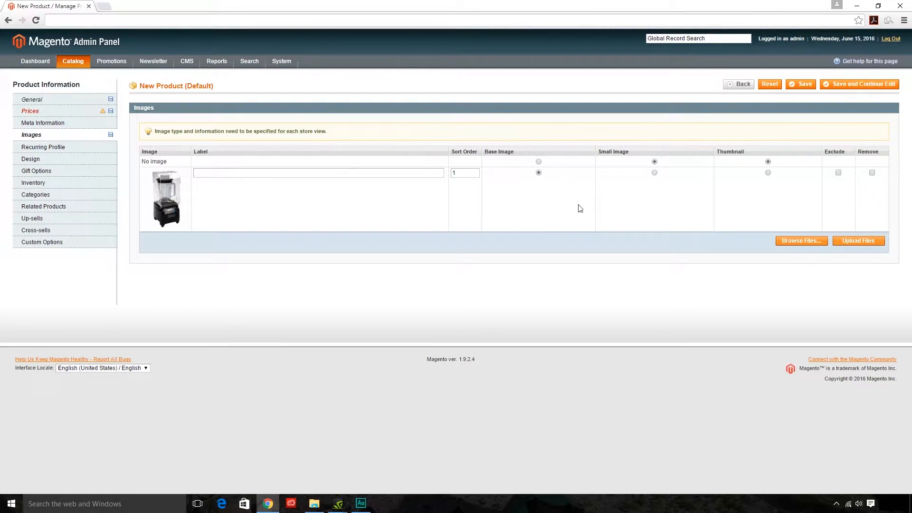
{"action": "left_click", "coordinate": [655, 173]}
{"action": "left_click", "coordinate": [768, 173]}
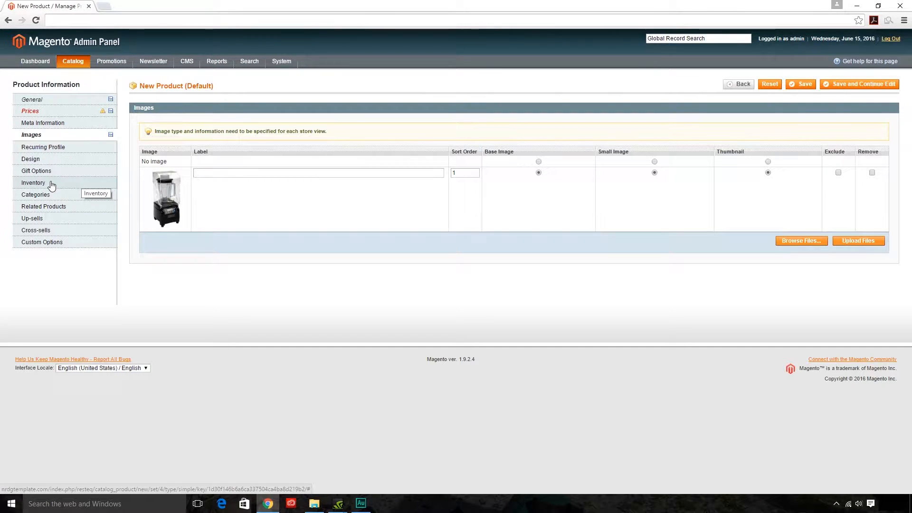
Tick the Used Equipment category and save the product
{"action": "left_click", "coordinate": [33, 199]}
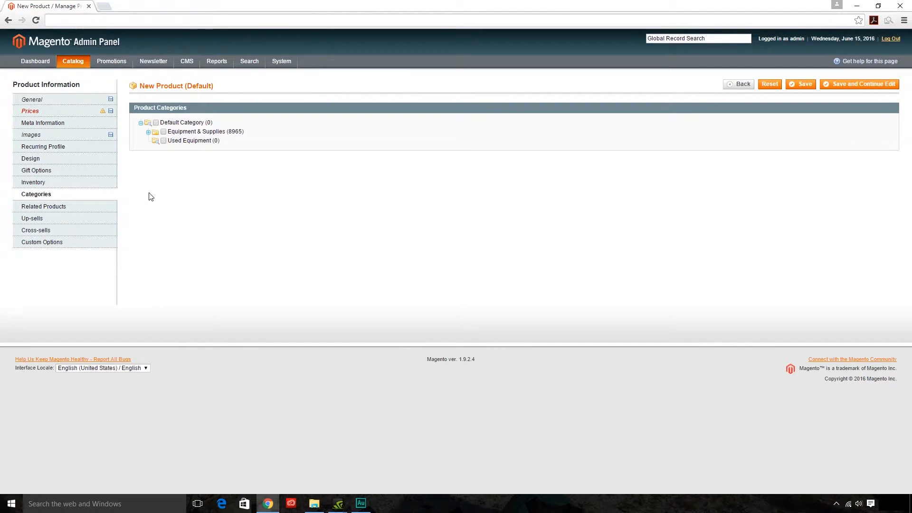
{"action": "left_click", "coordinate": [164, 141]}
{"action": "left_click", "coordinate": [802, 85]}
{"action": "left_click", "coordinate": [802, 86]}
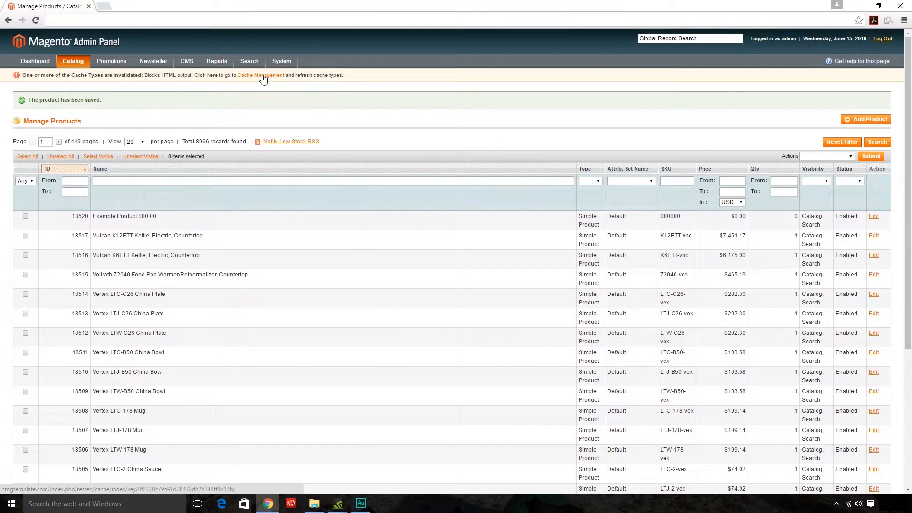
In Cache Management, flush the Magento cache and cache storage, then return to Catalog > Manage Products
{"action": "left_click", "coordinate": [262, 76]}
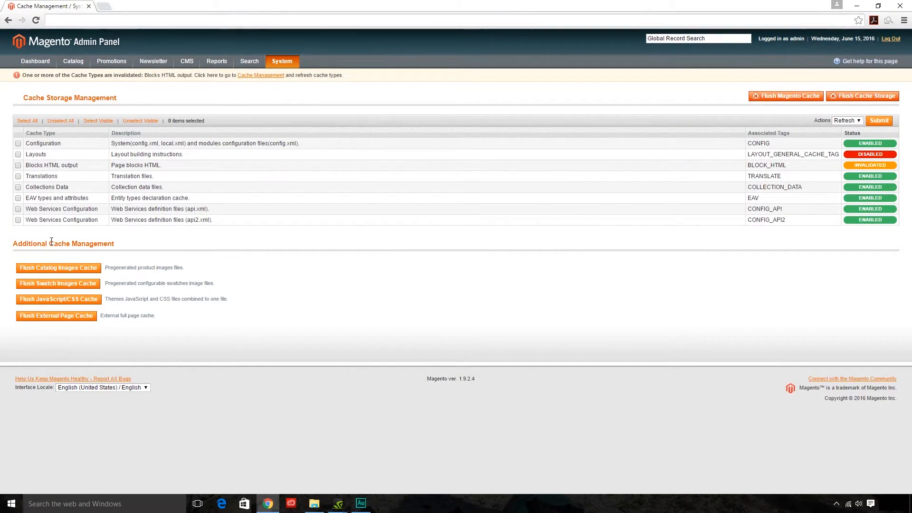
{"action": "left_click", "coordinate": [785, 96]}
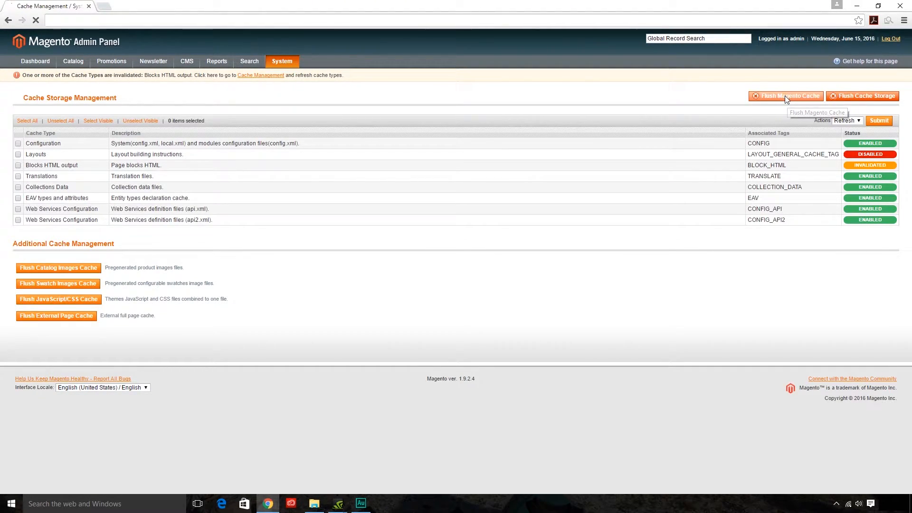
{"action": "left_click", "coordinate": [866, 97]}
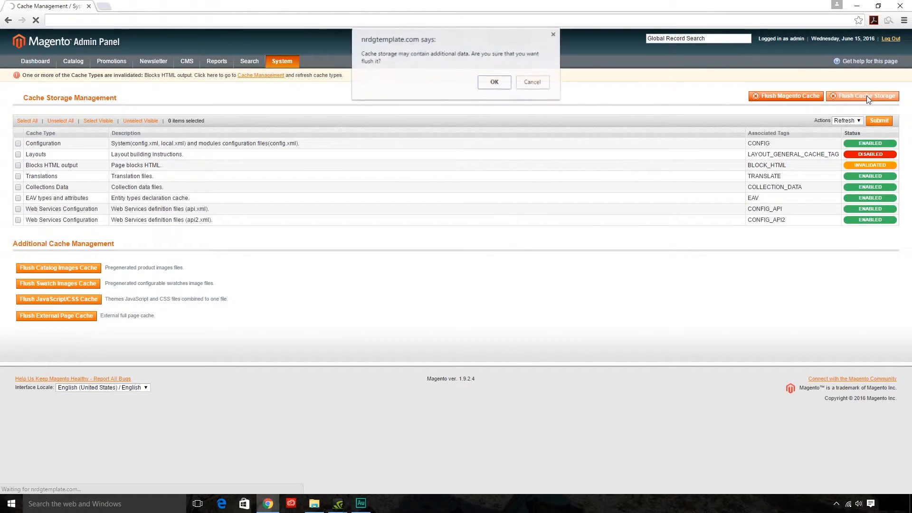
{"action": "key", "text": "Return"}
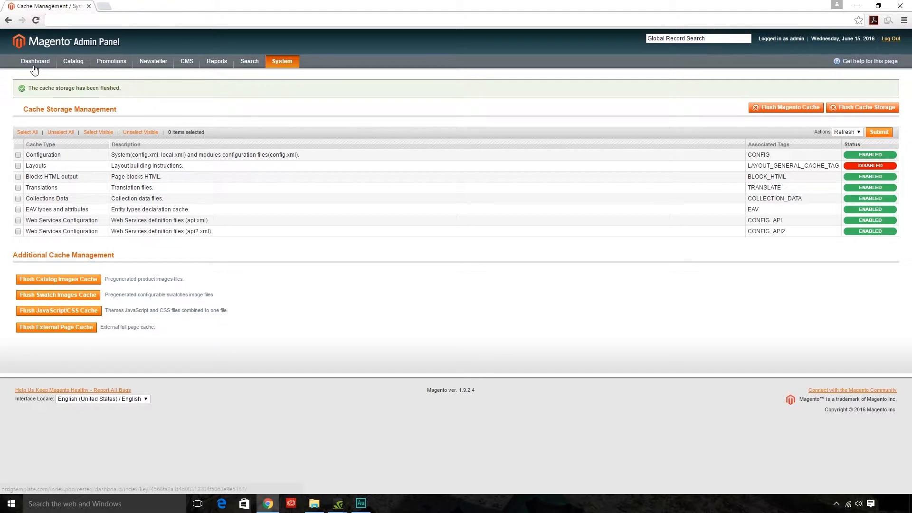
{"action": "mouse_move", "coordinate": [69, 63]}
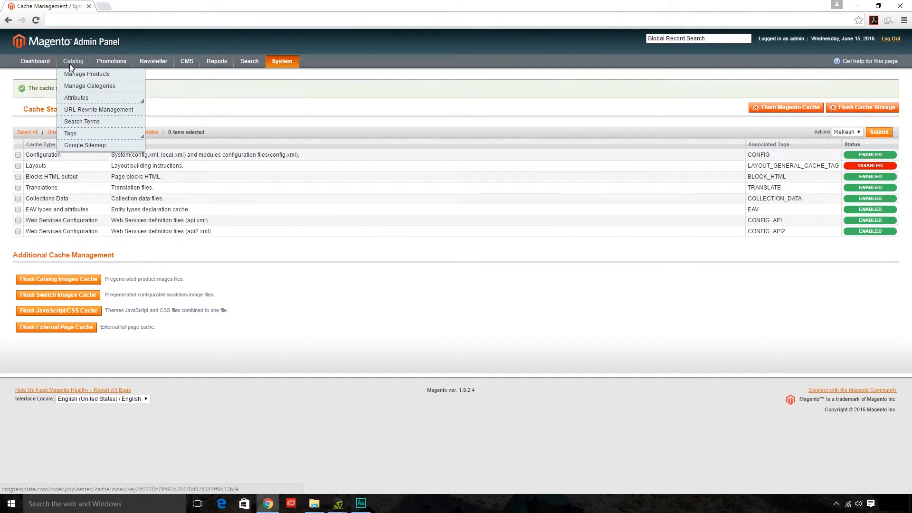
{"action": "left_click", "coordinate": [76, 76]}
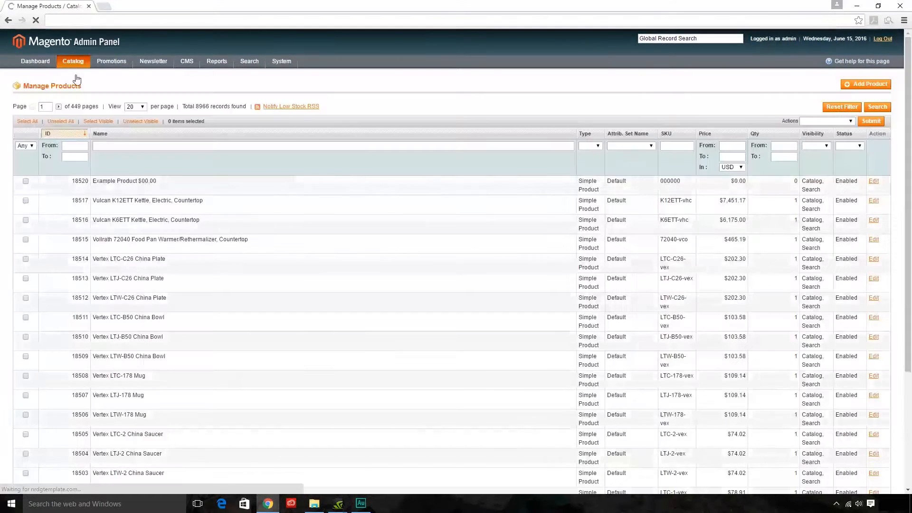
Open Example Product from the storefront's Used Equipment category and check its blender photo, Berkel brand and code 000000
{"action": "mouse_move", "coordinate": [76, 64]}
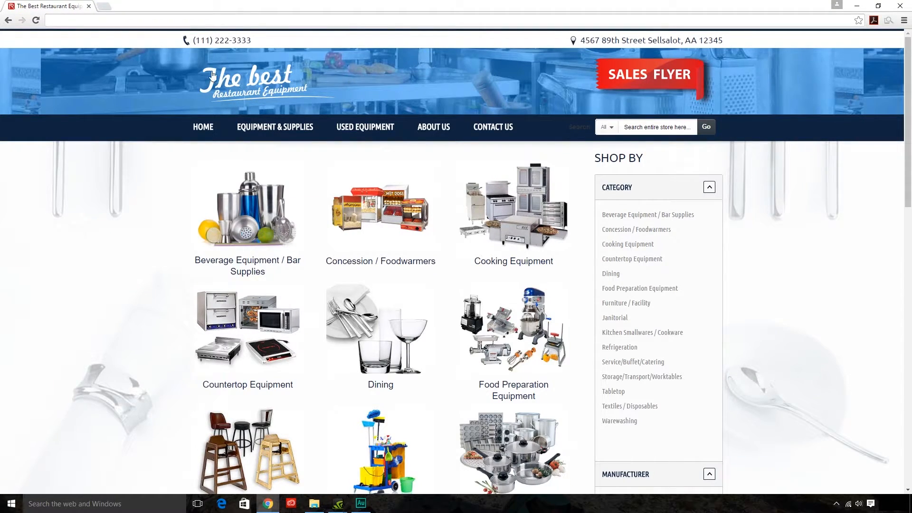
{"action": "left_click", "coordinate": [363, 129]}
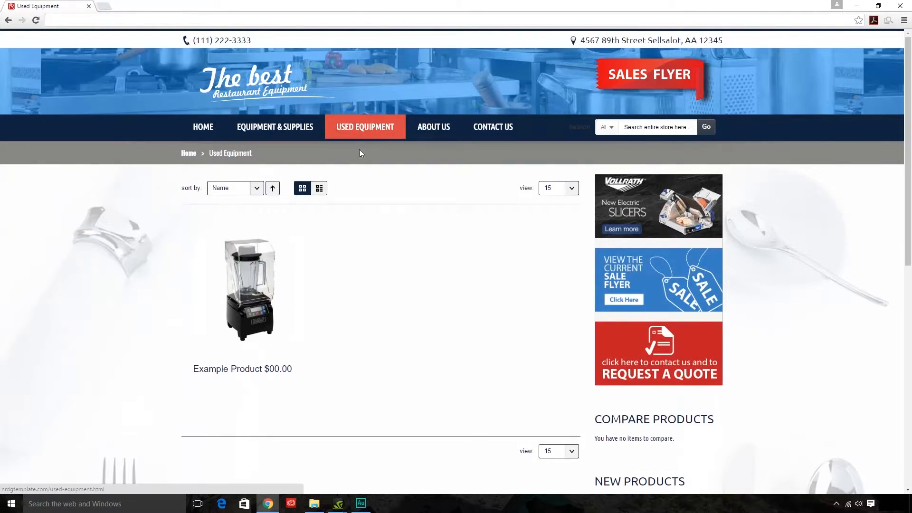
{"action": "scroll", "coordinate": [455, 266], "scroll_direction": "down", "scroll_amount": 1}
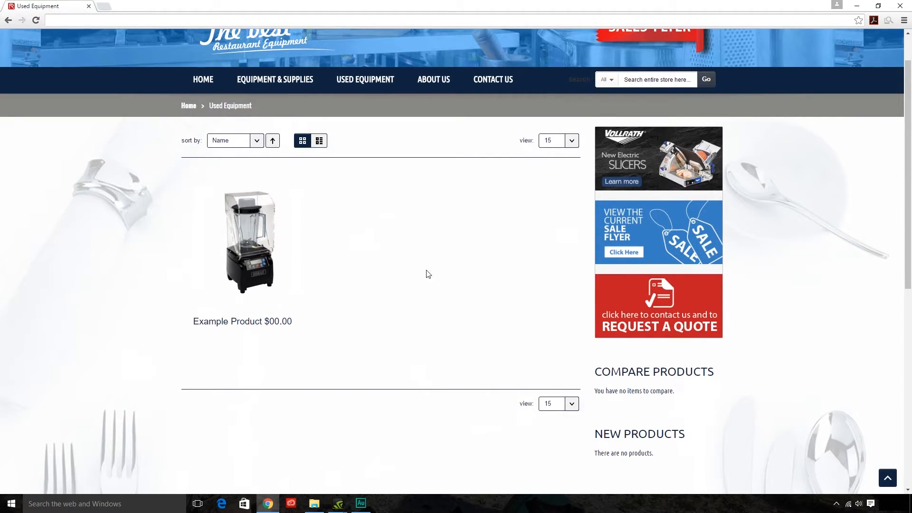
{"action": "mouse_move", "coordinate": [265, 242]}
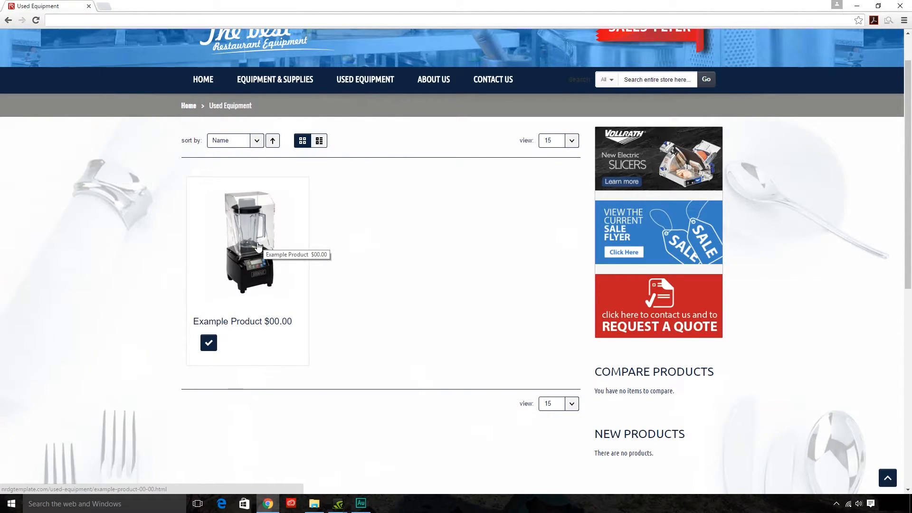
{"action": "left_click", "coordinate": [260, 247]}
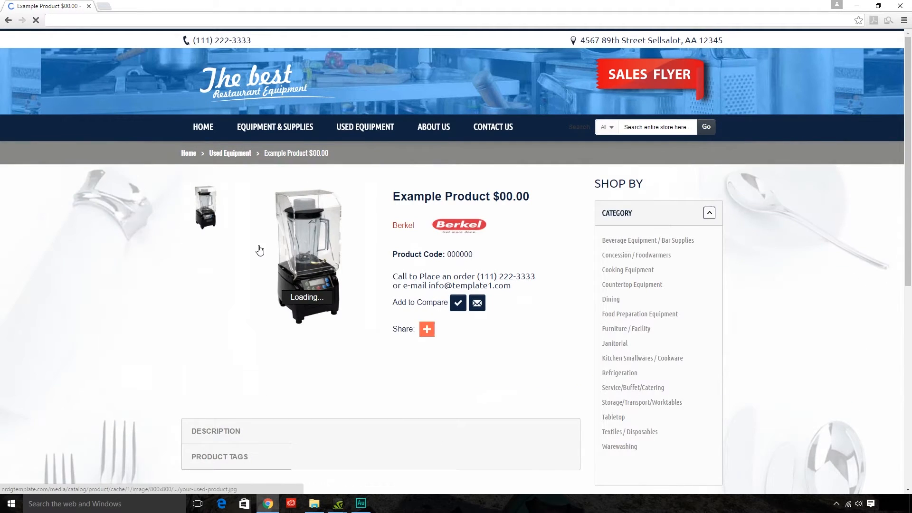
{"action": "scroll", "coordinate": [230, 252], "scroll_direction": "down", "scroll_amount": 2}
{"action": "scroll", "coordinate": [232, 254], "scroll_direction": "up", "scroll_amount": 1}
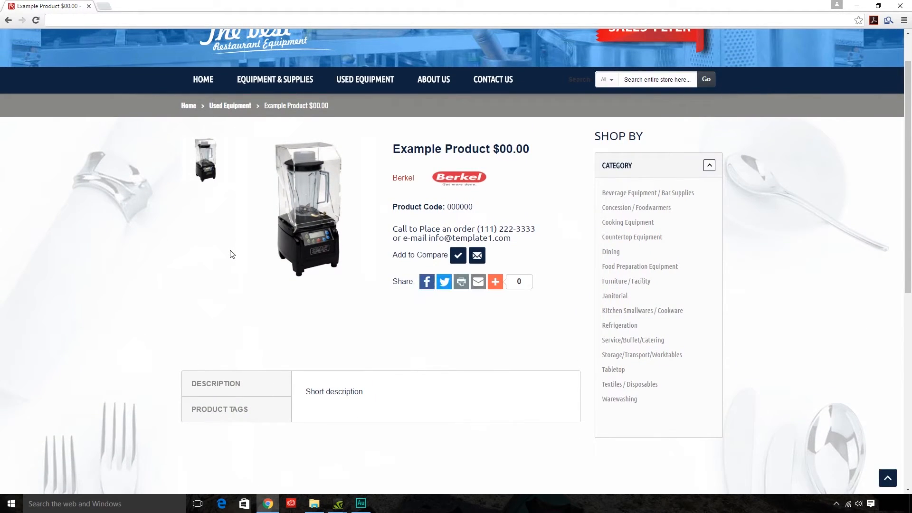
{"action": "mouse_move", "coordinate": [299, 241]}
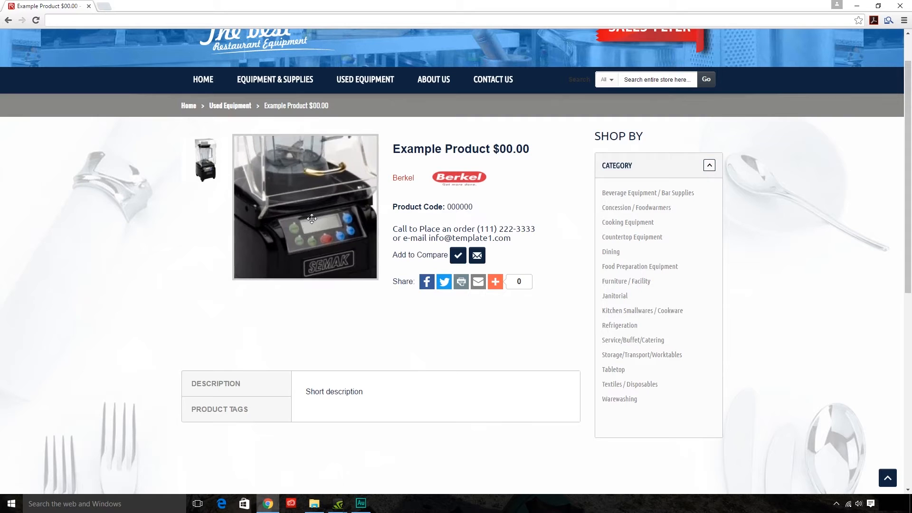